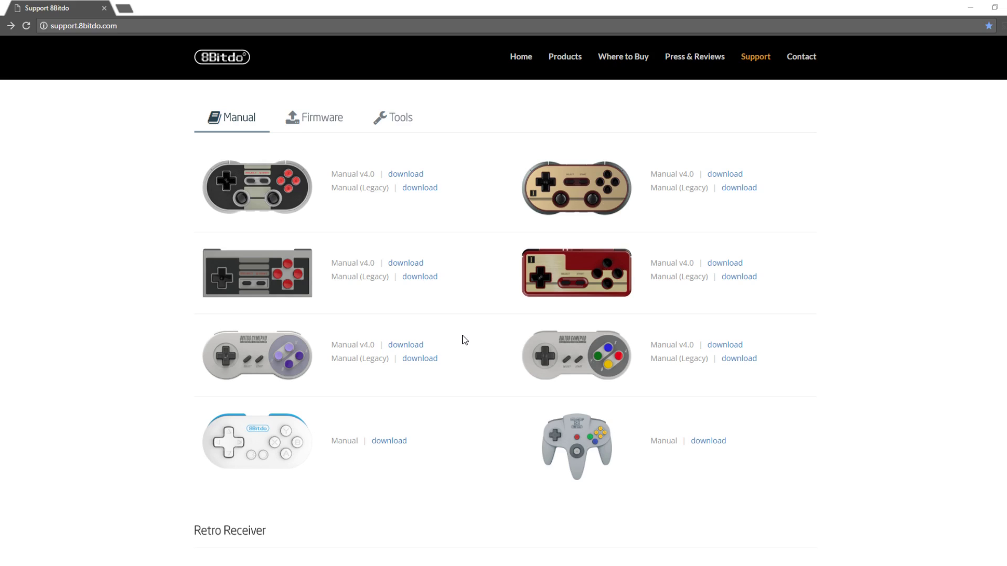
drag(337, 345, 377, 347)
click(377, 351)
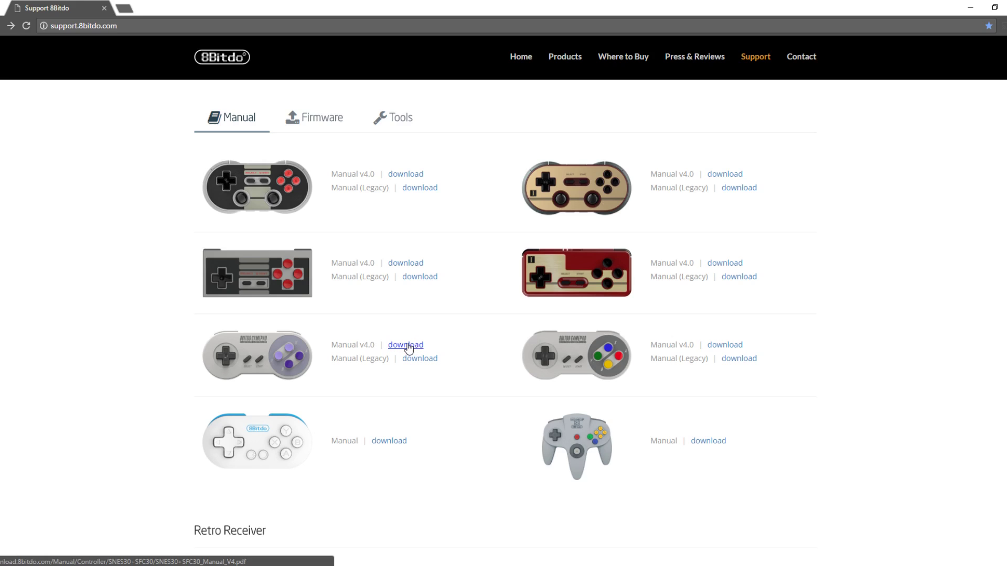
- From the support site's Firmware tab, download the SNES30/SFC30 firmware v4.0 zip
click(324, 127)
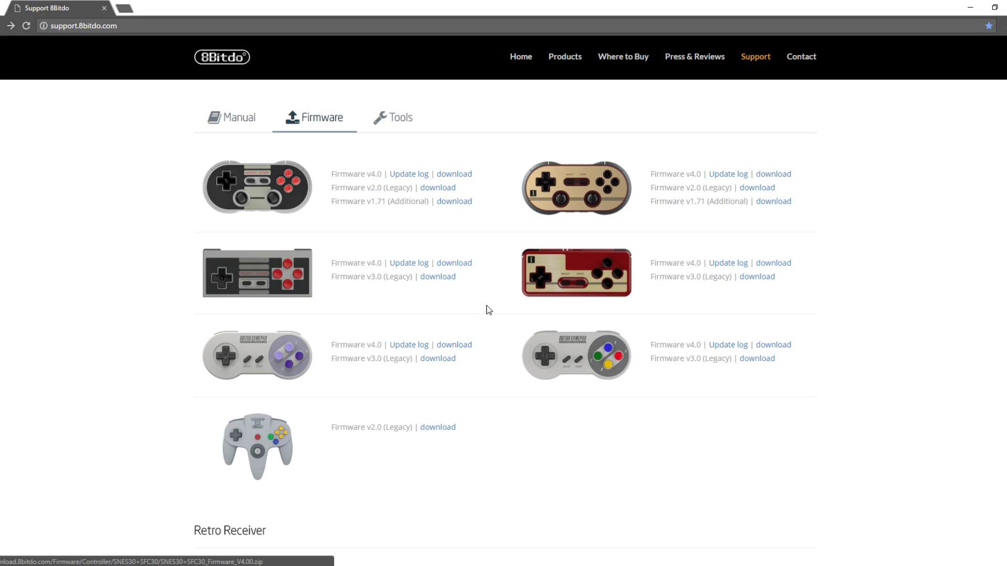
click(455, 346)
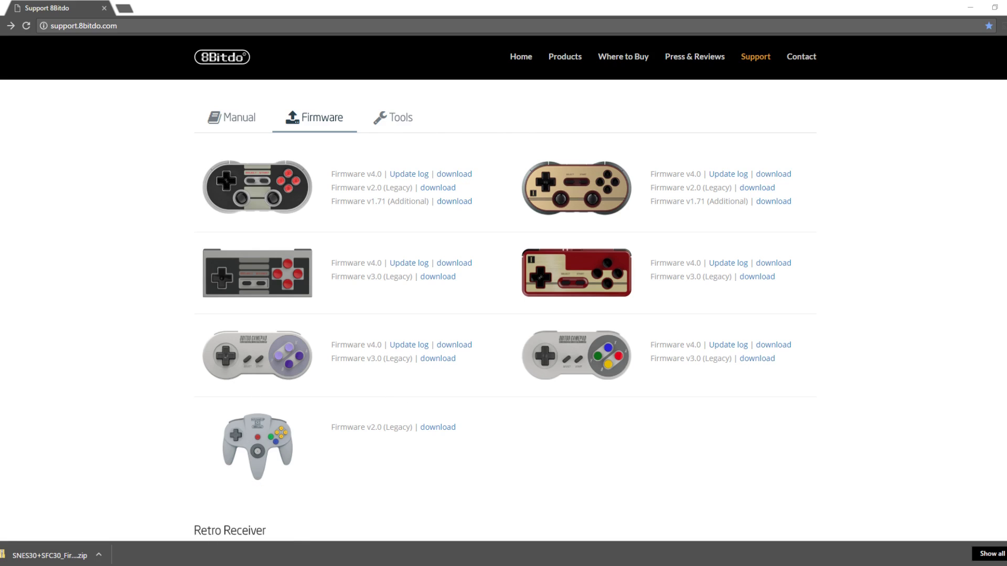
- Extract all files from the SNES30+SFC30_Firmware_V4.00 zip in Downloads\8bitdo into the suggested folder
drag(486, 202, 518, 96)
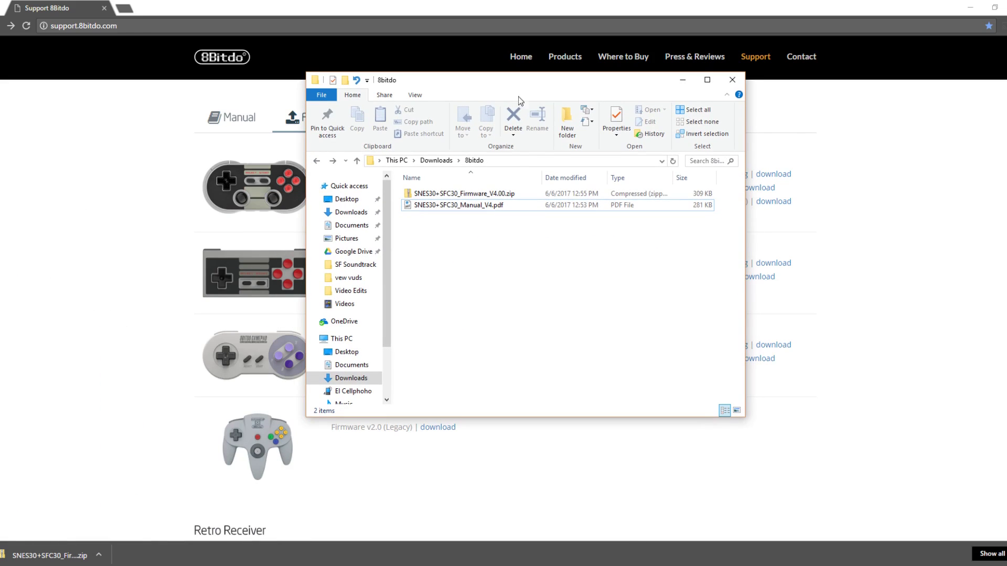
click(519, 196)
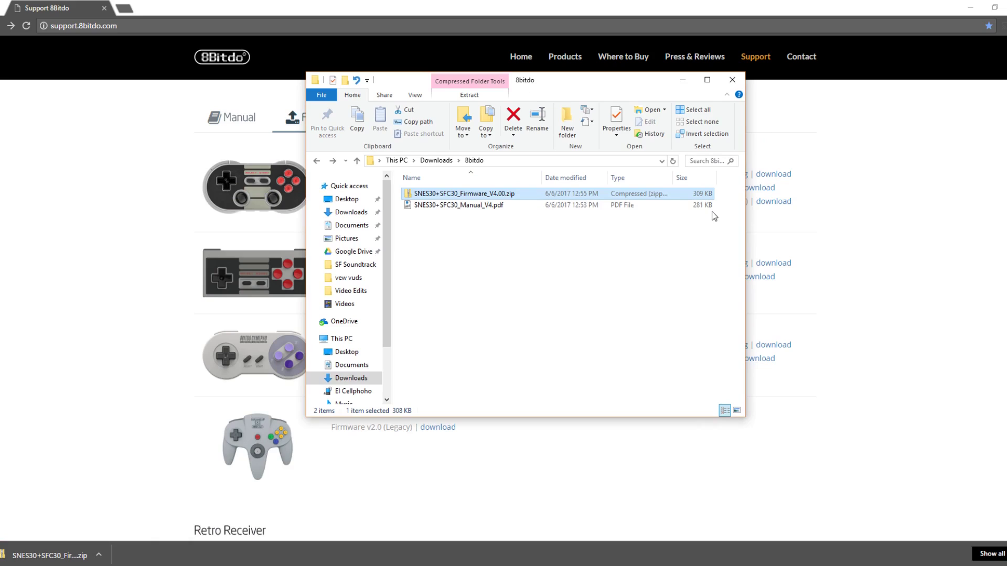
click(454, 205)
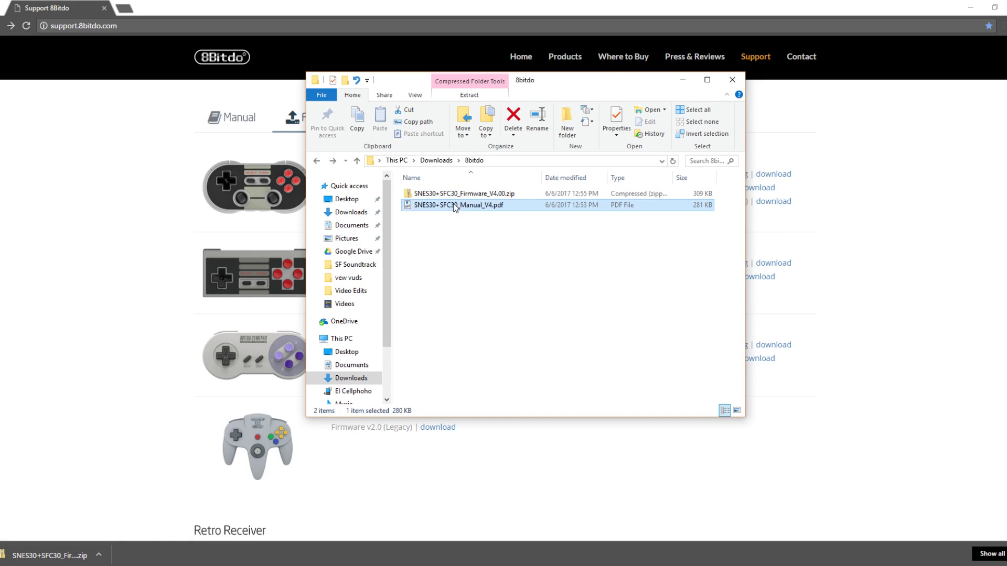
click(512, 193)
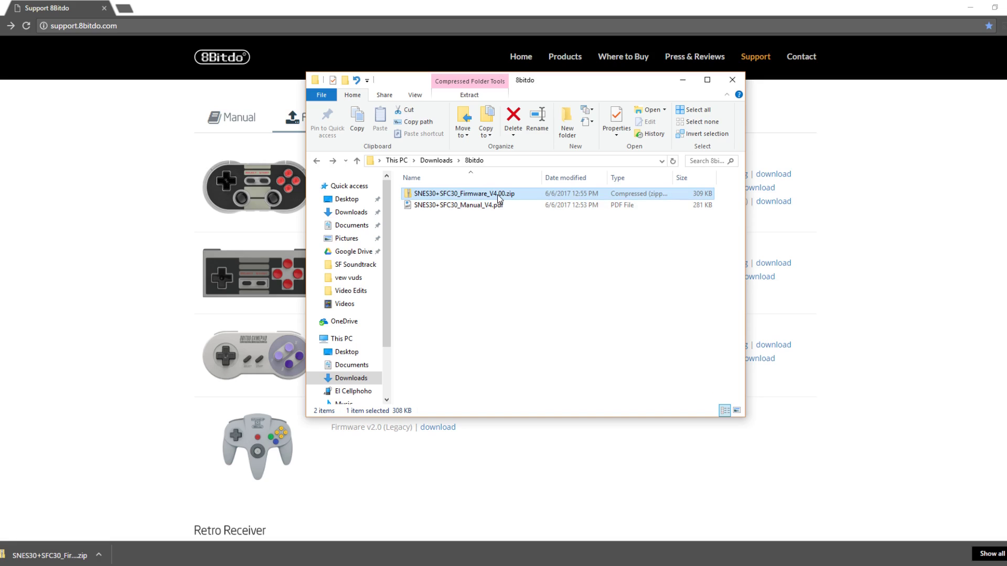
right_click(482, 195)
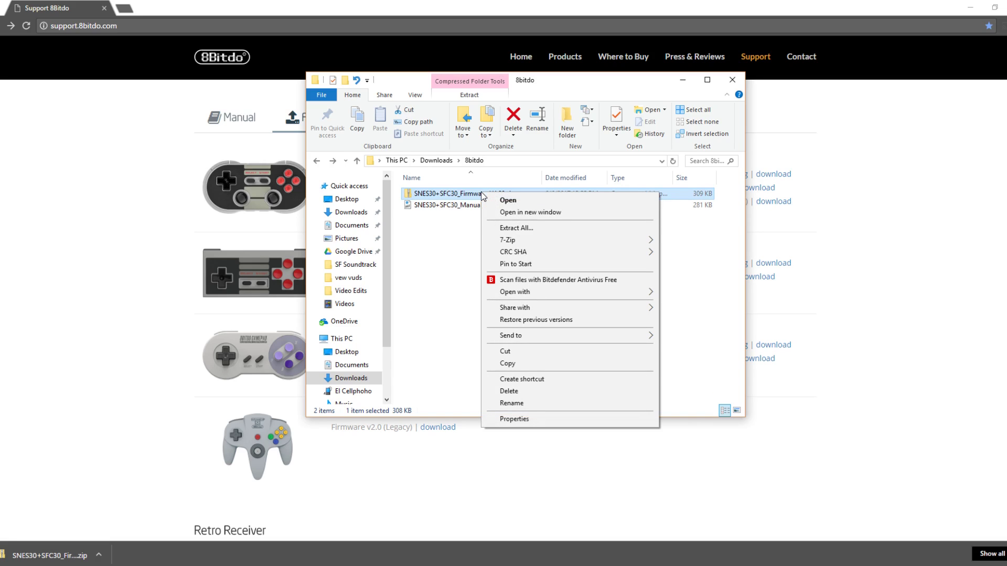
click(523, 227)
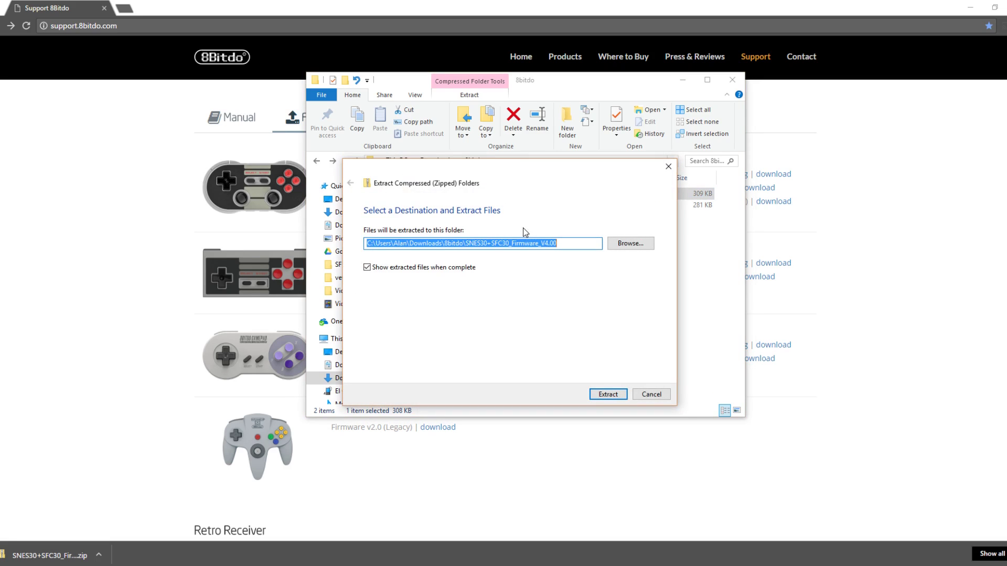
click(604, 394)
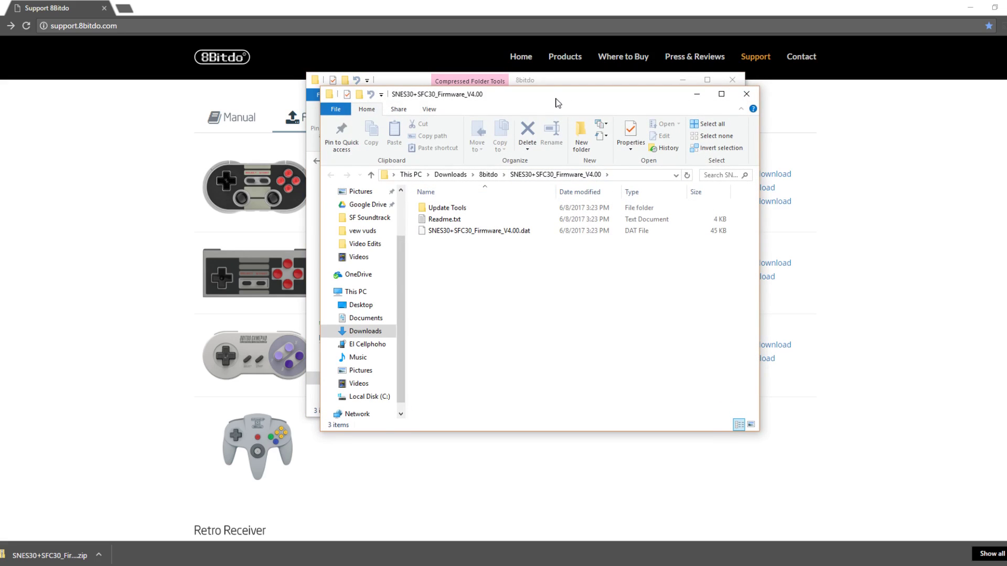
- Open Readme.txt from the extracted SNES30+SFC30_Firmware_V4.00 folder
drag(557, 102, 300, 97)
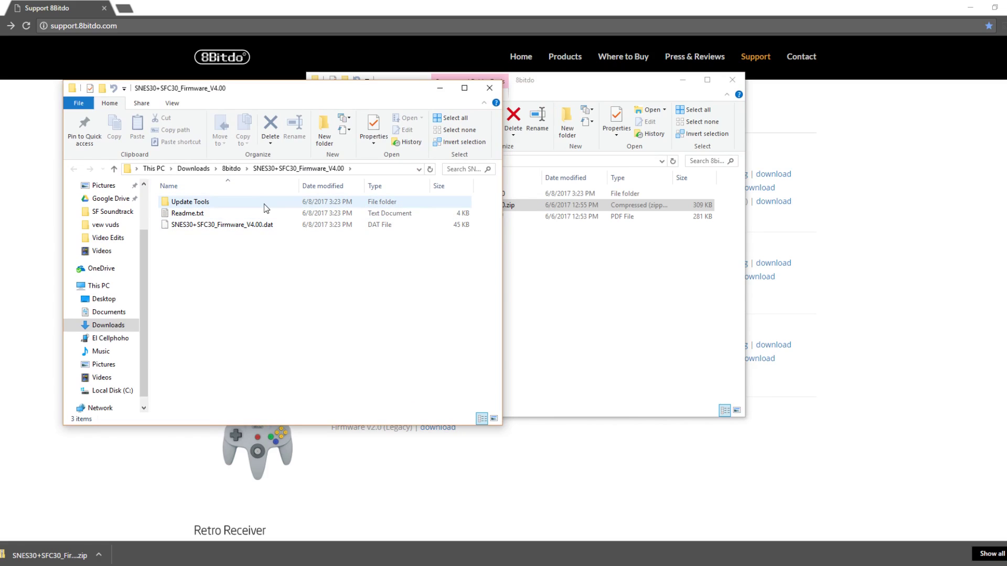
mouse_move(264, 203)
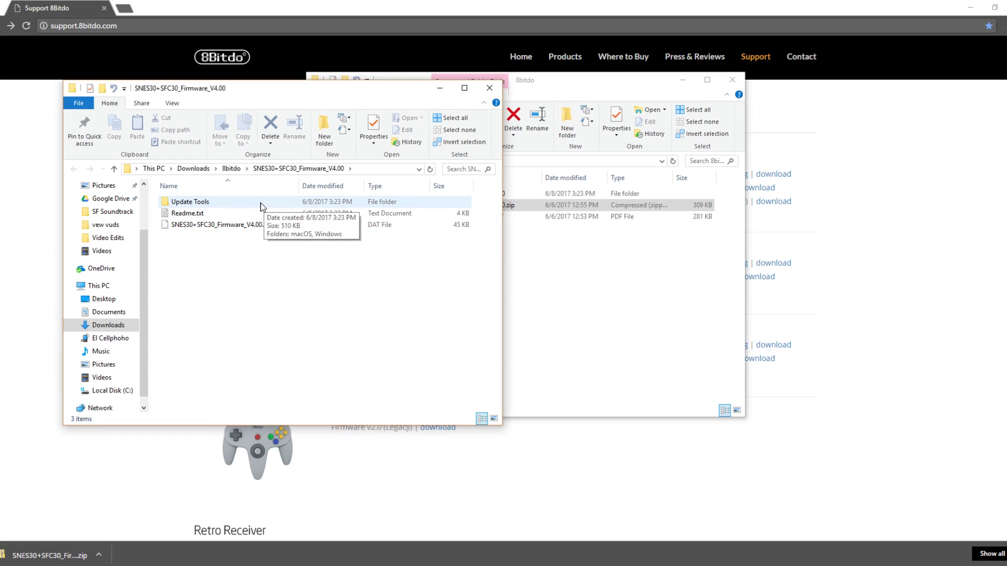
mouse_move(278, 225)
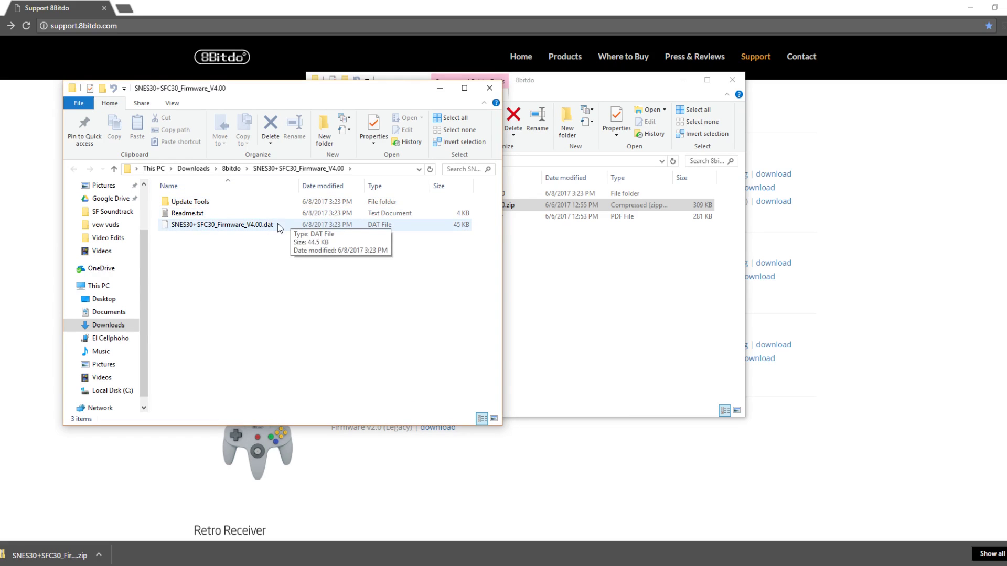
click(253, 213)
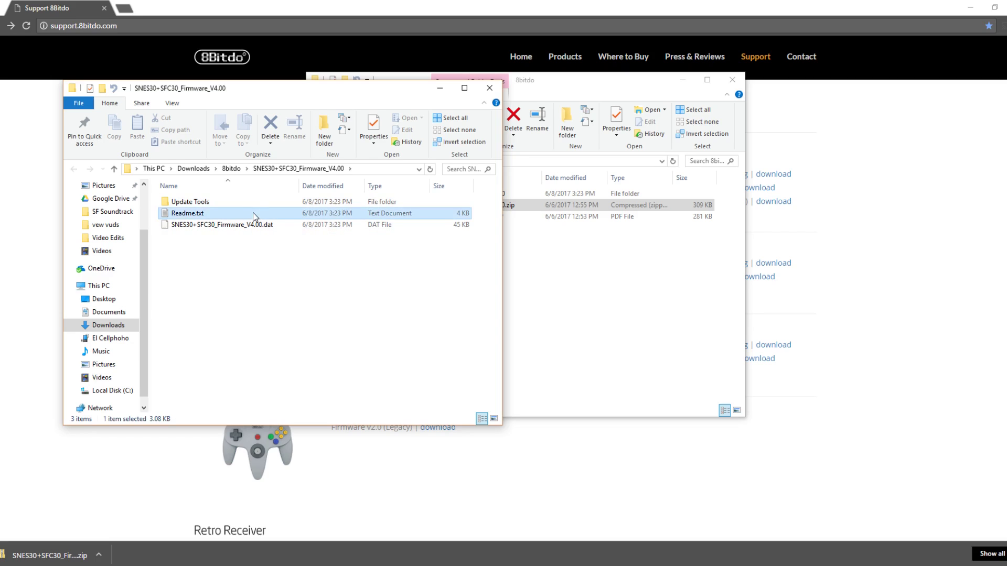
double_click(253, 212)
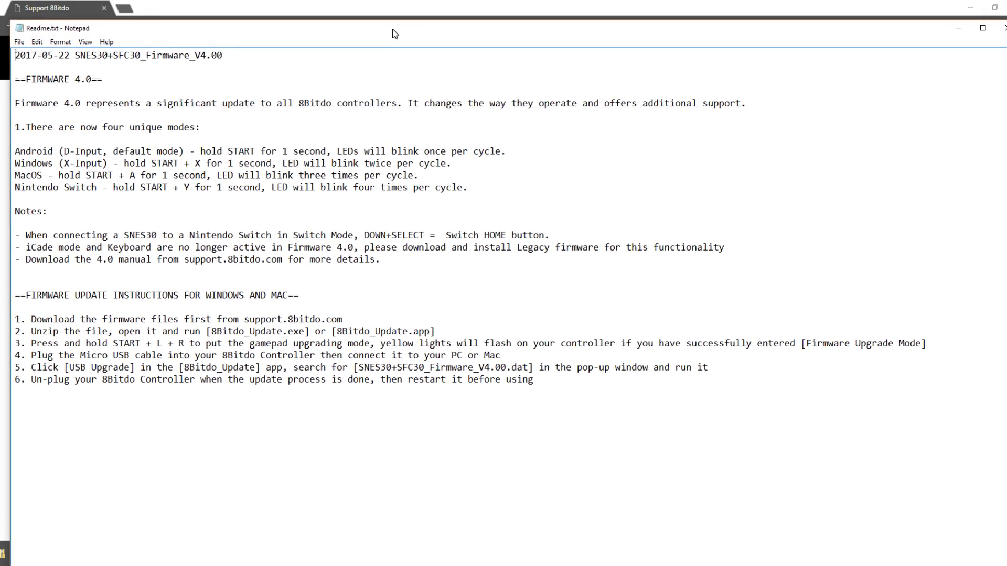
drag(395, 34, 391, 19)
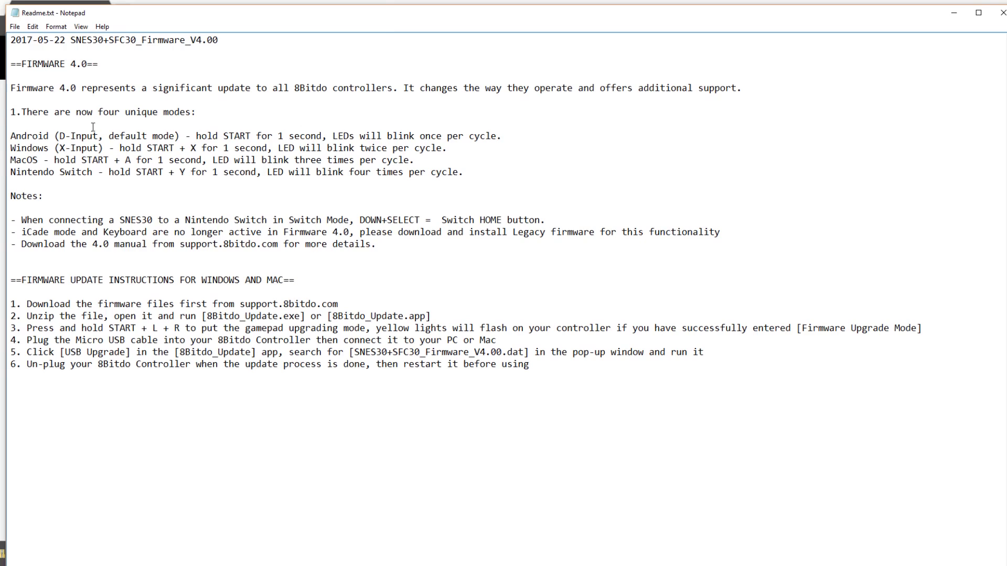
drag(11, 173, 474, 171)
click(474, 171)
click(1002, 13)
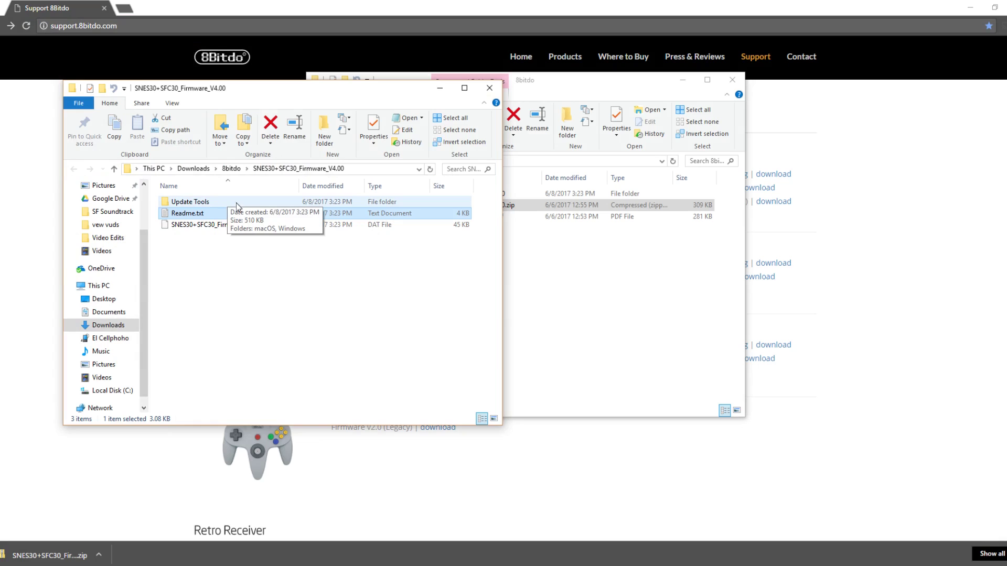
- Go into Update Tools\Windows, close the extra 8bitdo window, and launch 8Bitdo_Update.exe
double_click(241, 199)
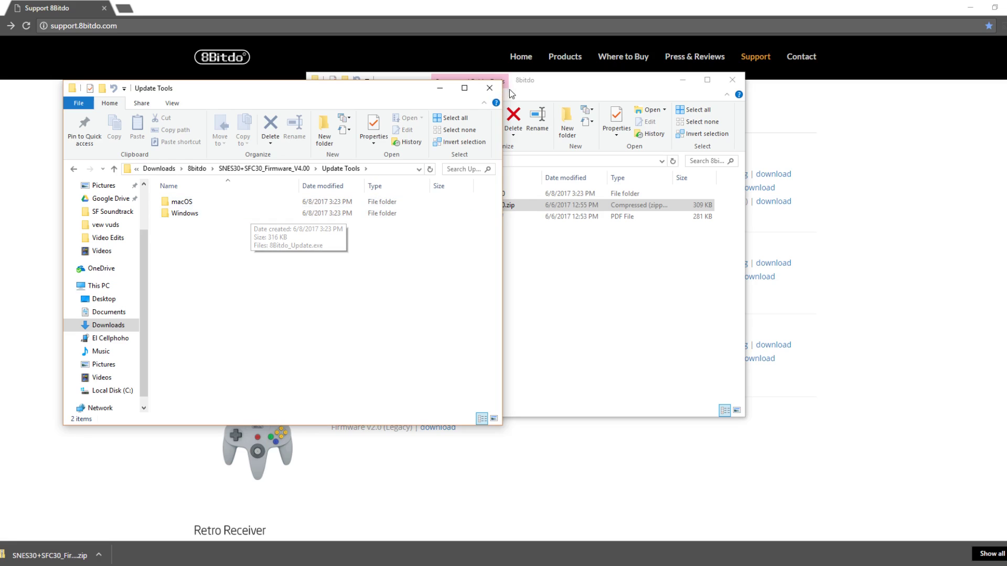
drag(580, 93, 575, 90)
click(726, 85)
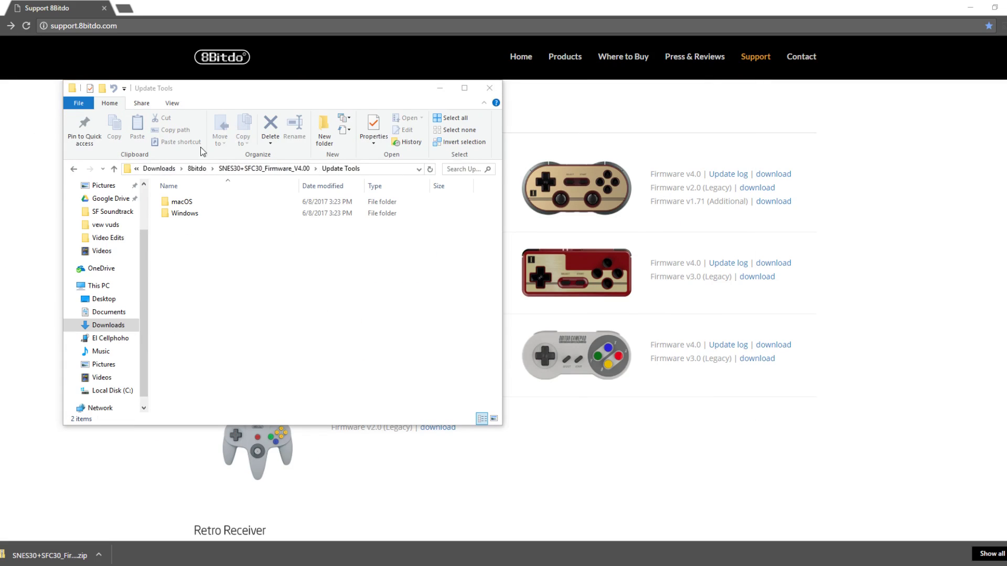
drag(232, 101, 462, 88)
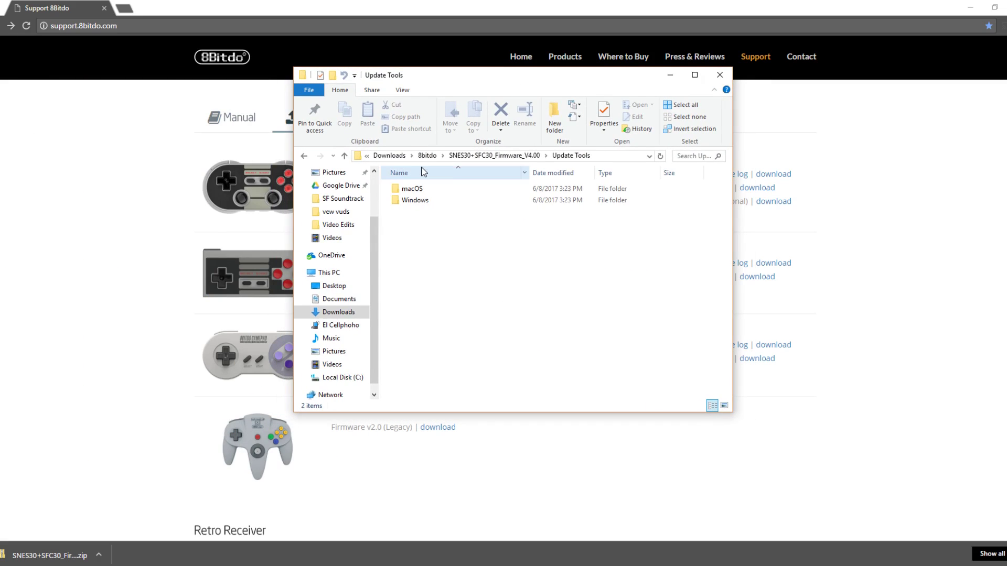
double_click(450, 198)
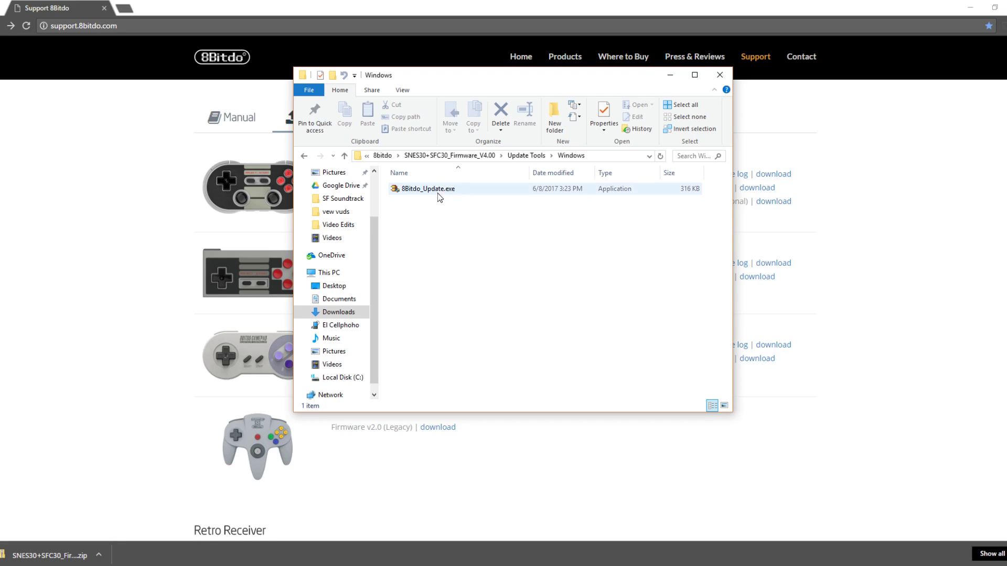
double_click(443, 190)
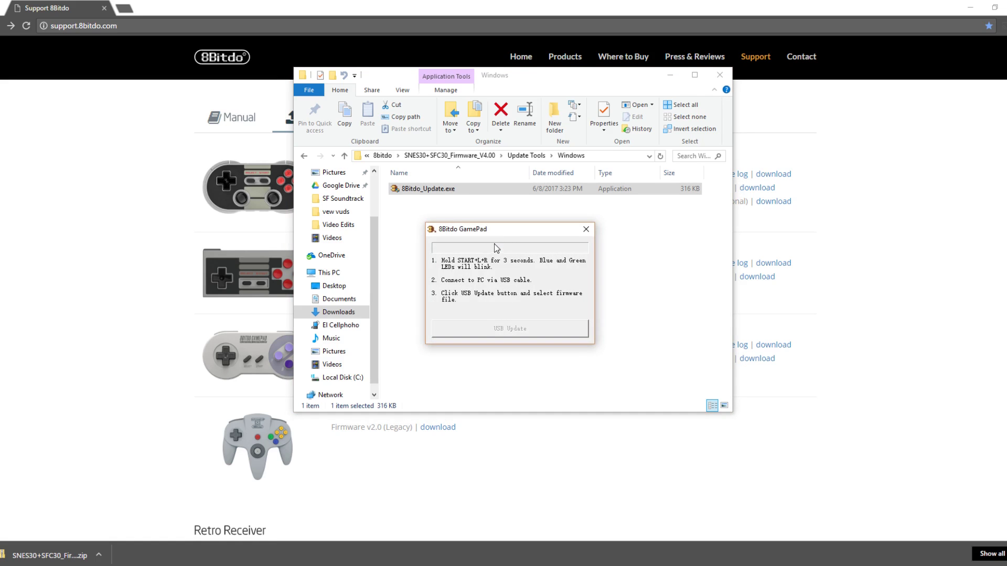
- Connect the controller over USB so 8Bitdo Tools detects it as GamePad V2.71
drag(508, 227, 504, 215)
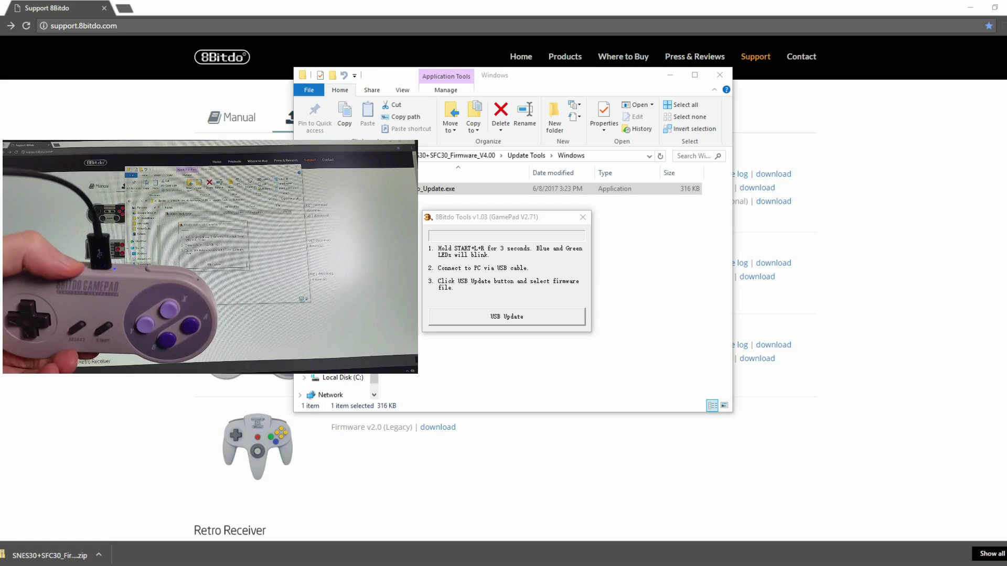
- Use USB Update to load SNES30+SFC30_Firmware_V4.00.dat as the new firmware file
click(468, 319)
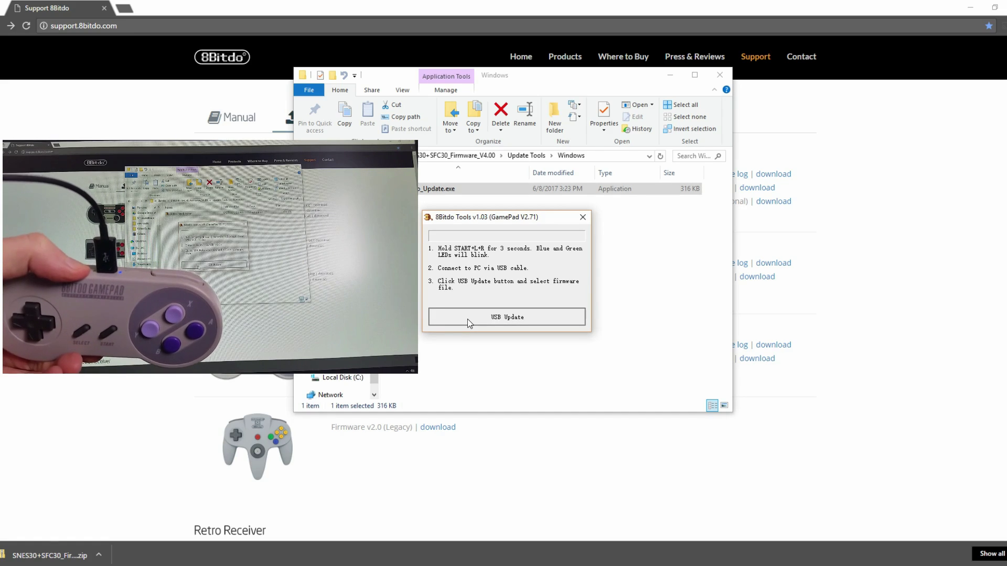
click(467, 319)
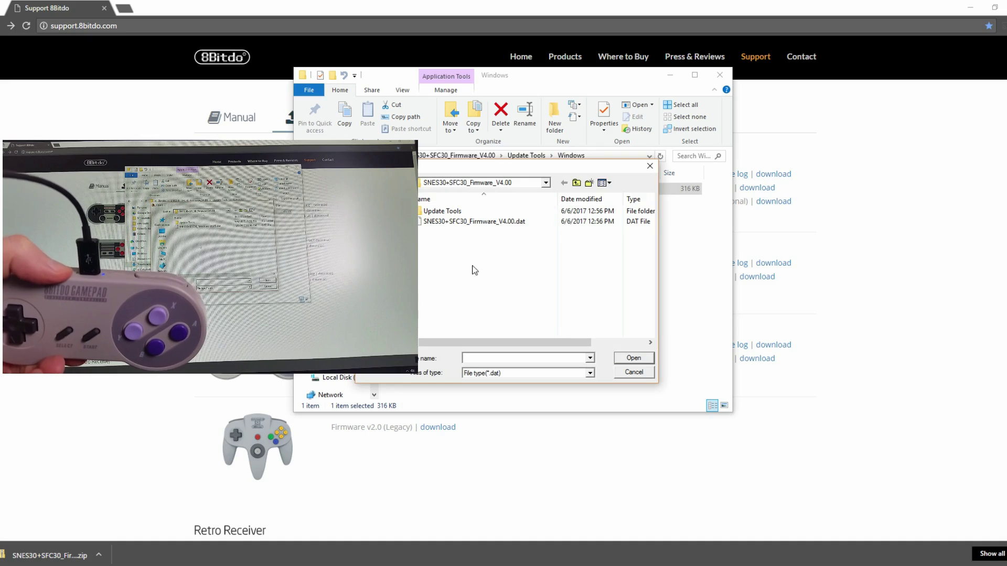
click(517, 223)
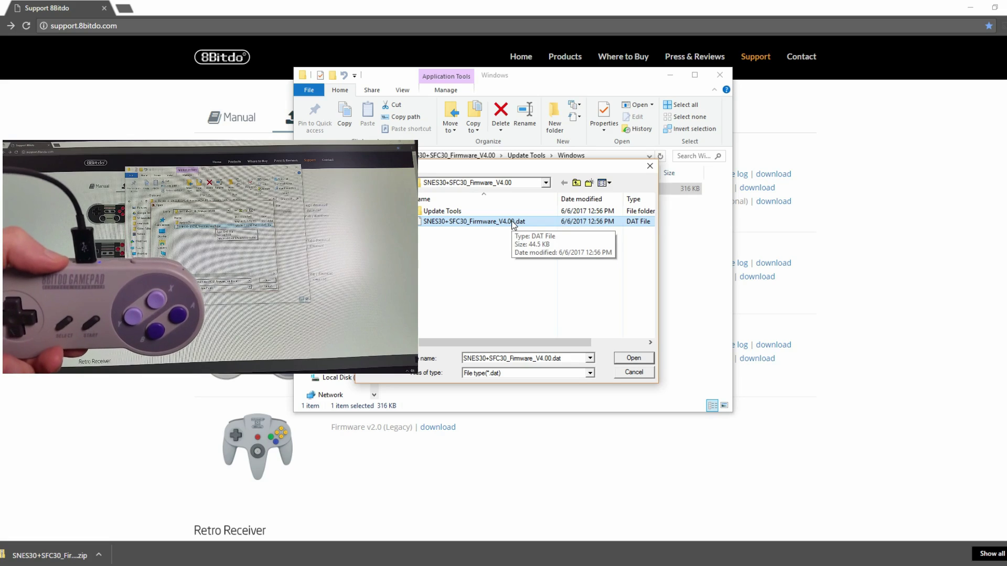
click(630, 359)
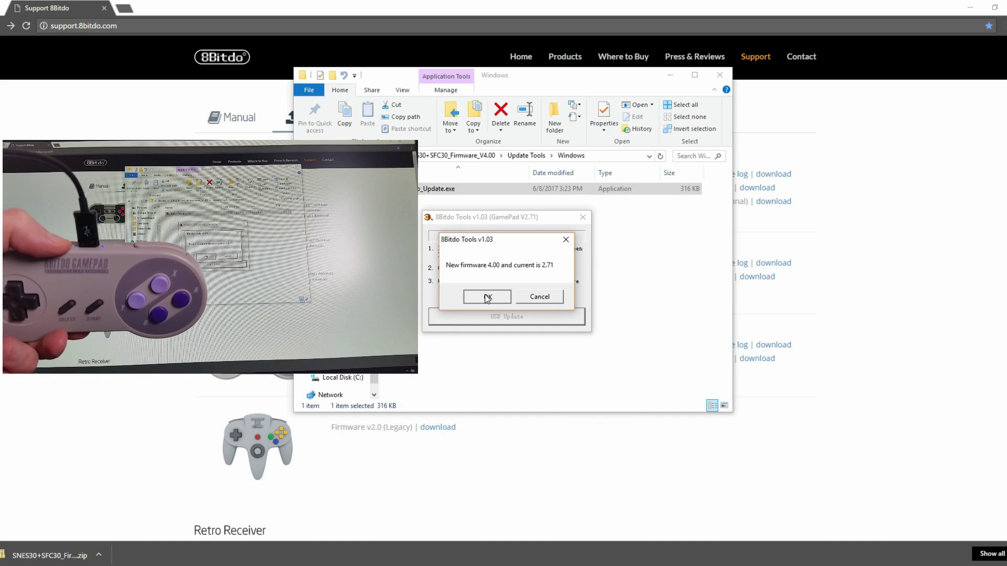
- Confirm upgrading from firmware 2.71 to 4.00 and let the flashing finish
click(487, 296)
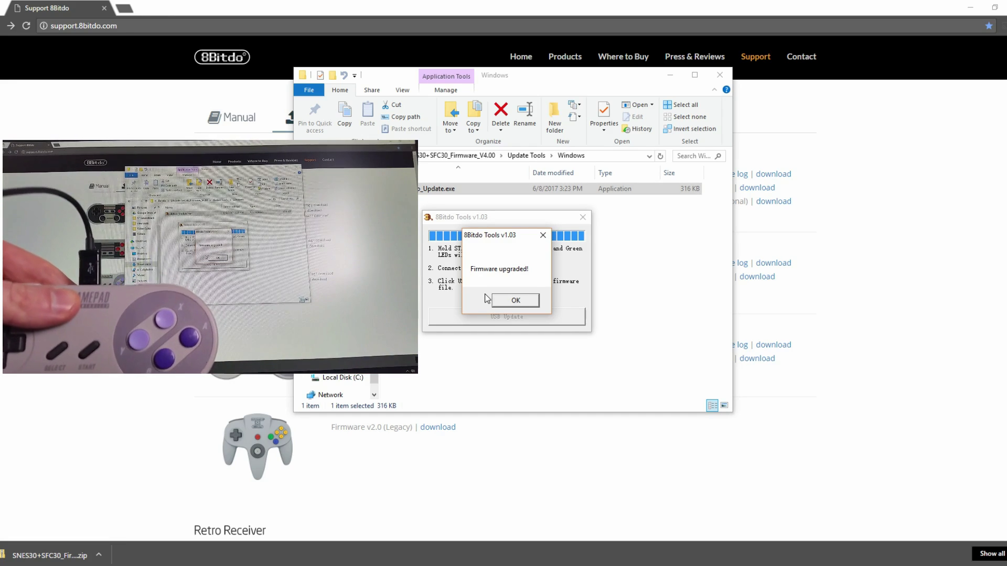
- Acknowledge 'Firmware upgraded!', close 8Bitdo Tools, and show the tray's USB eject options
click(521, 302)
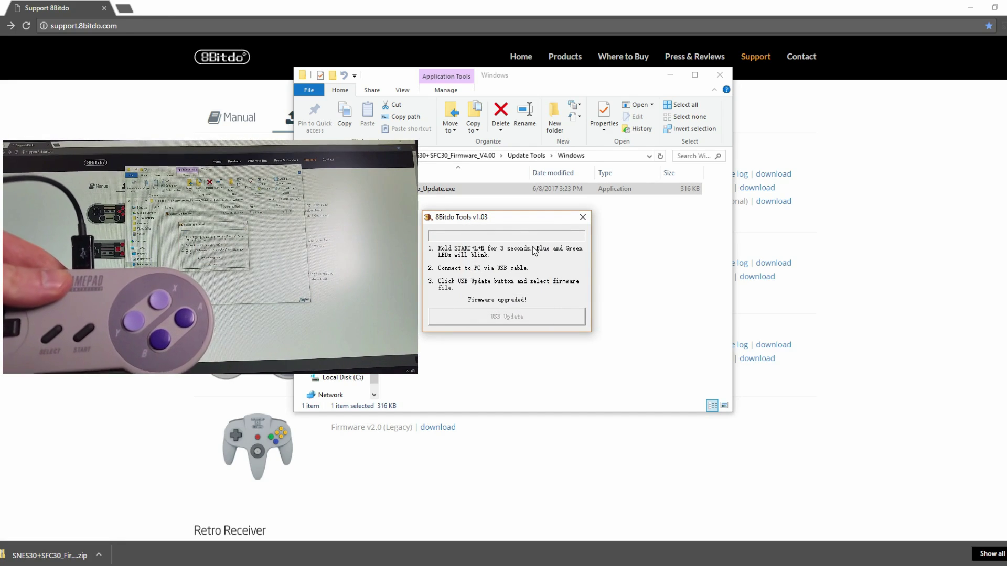
click(582, 220)
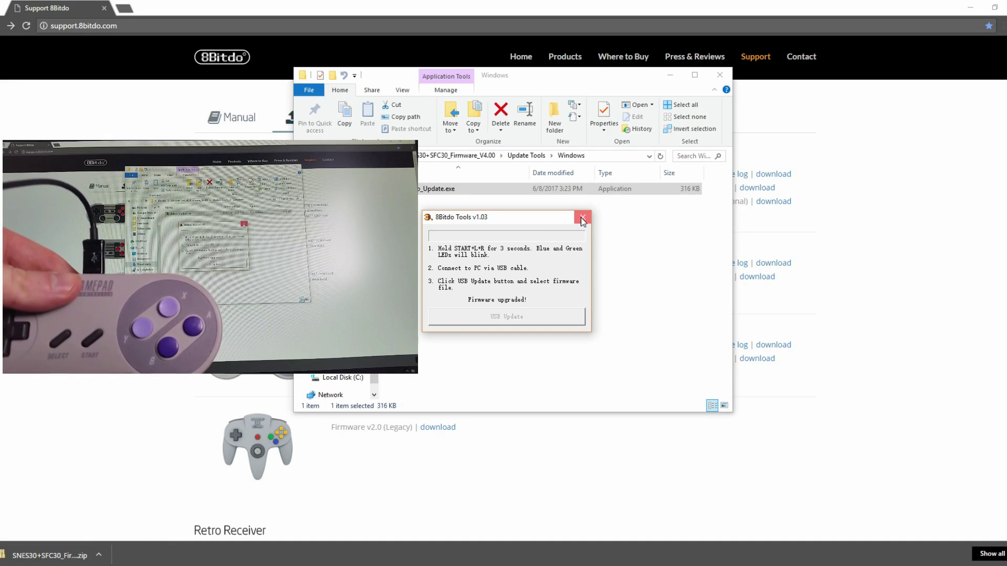
click(582, 219)
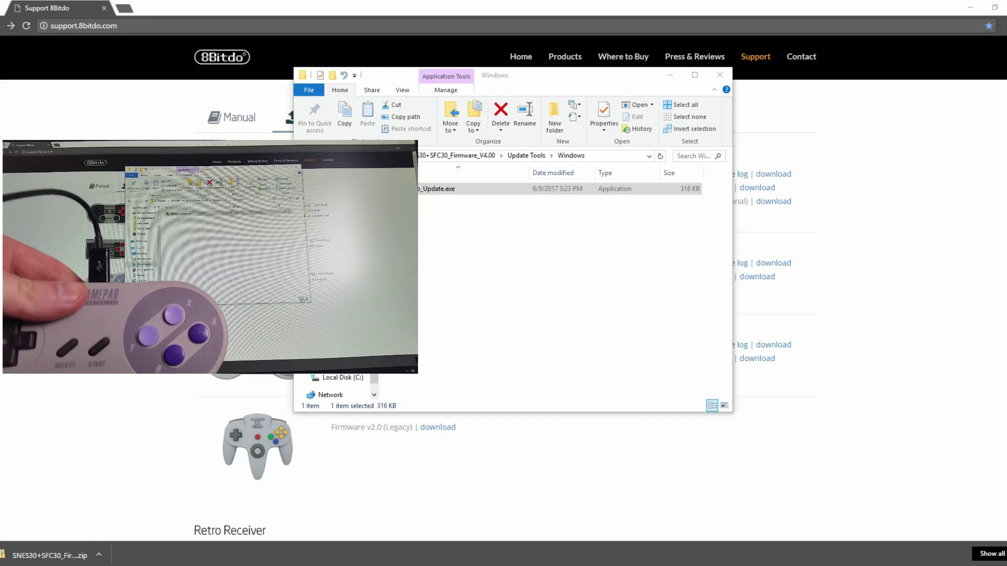
click(915, 557)
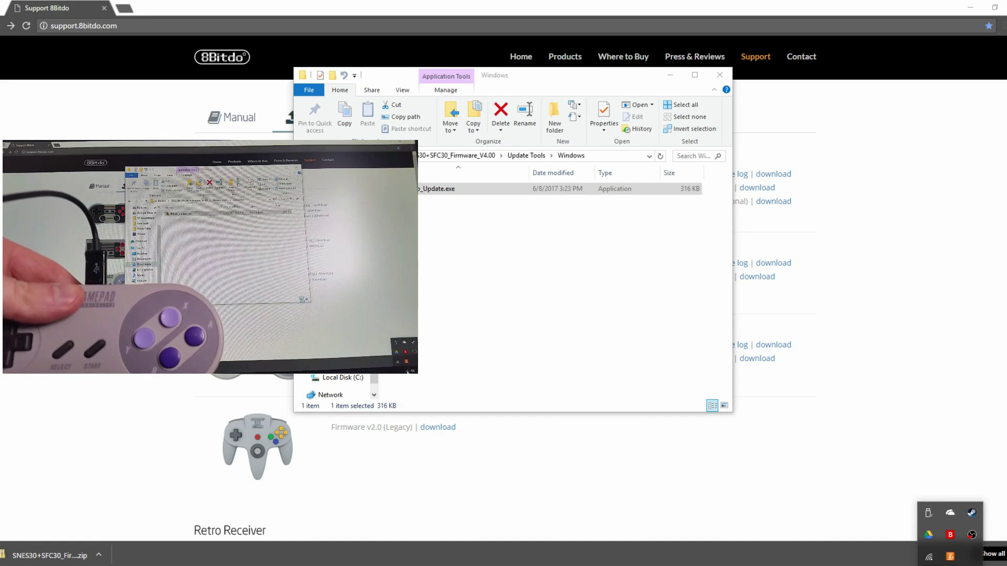
click(926, 514)
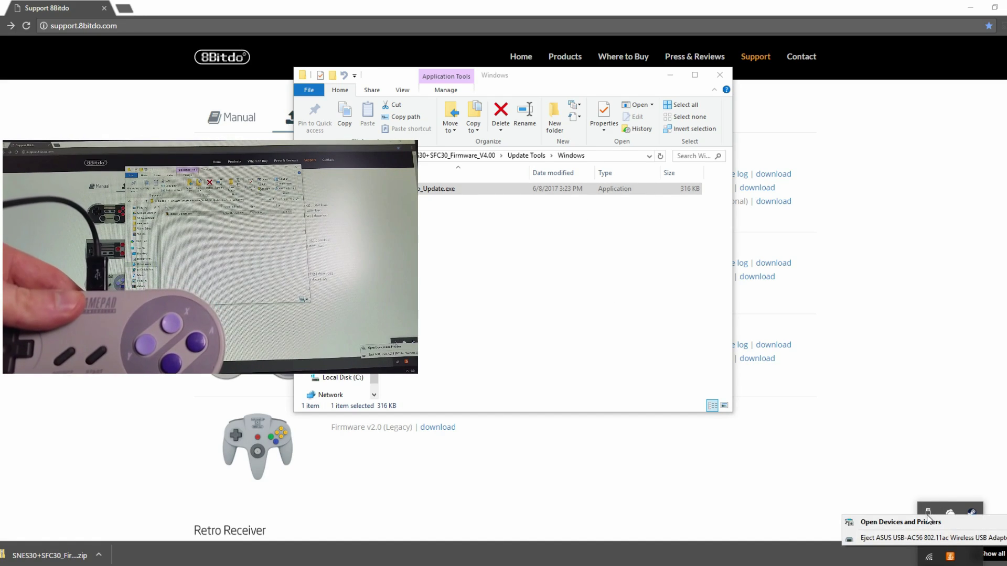